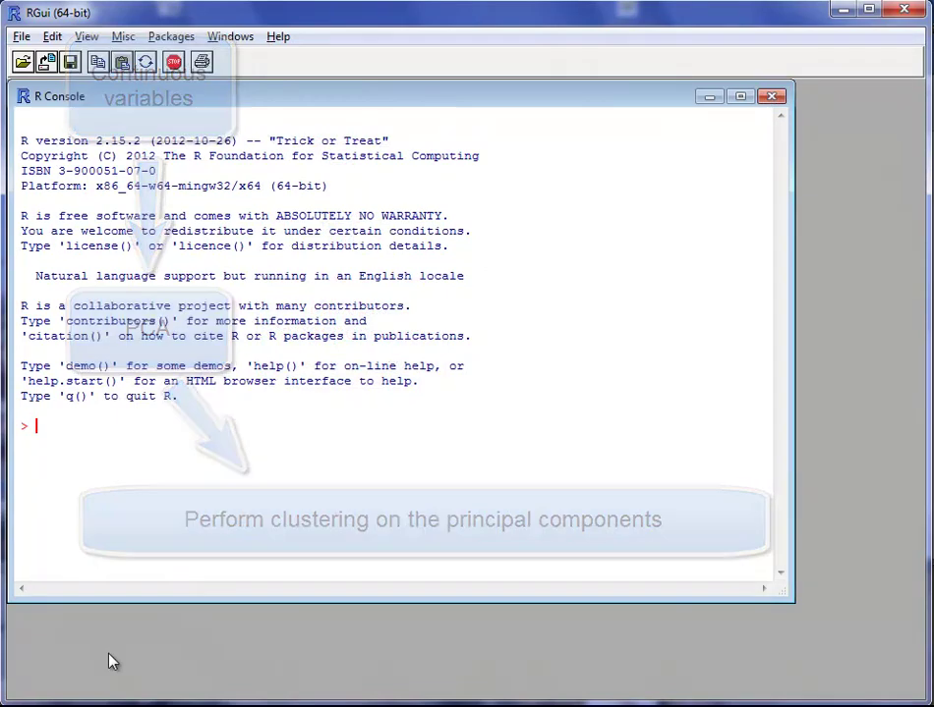
- Switch to the browser and open the temperature.txt example code from the Principal Component Analysis section of the FactoMineR book page
{"action": "key", "text": "alt+Tab"}
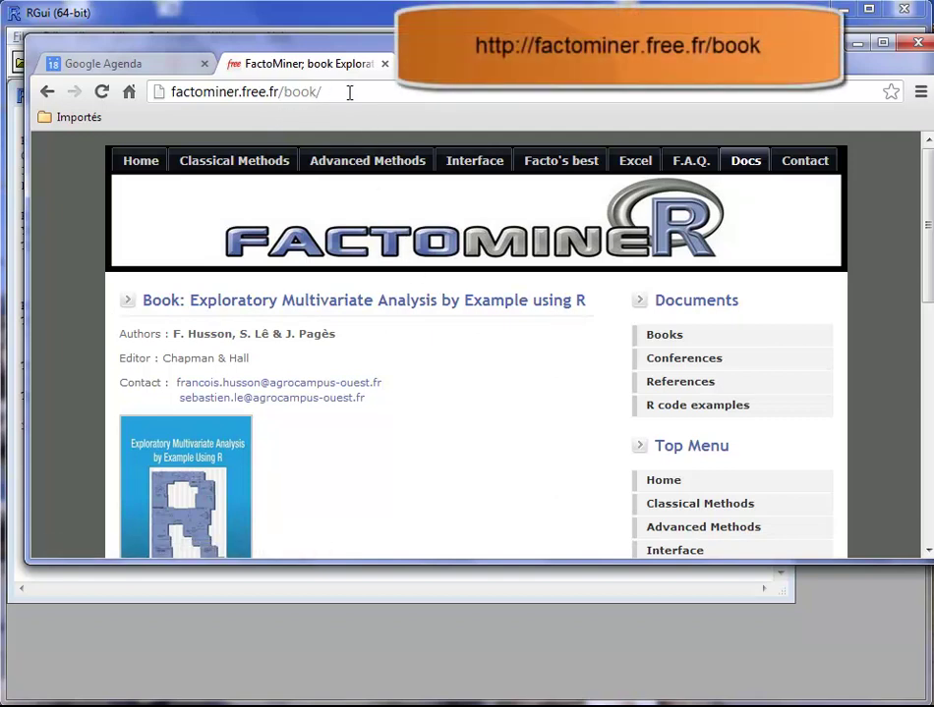
{"action": "scroll", "coordinate": [829, 202], "scroll_direction": "down", "scroll_amount": 1}
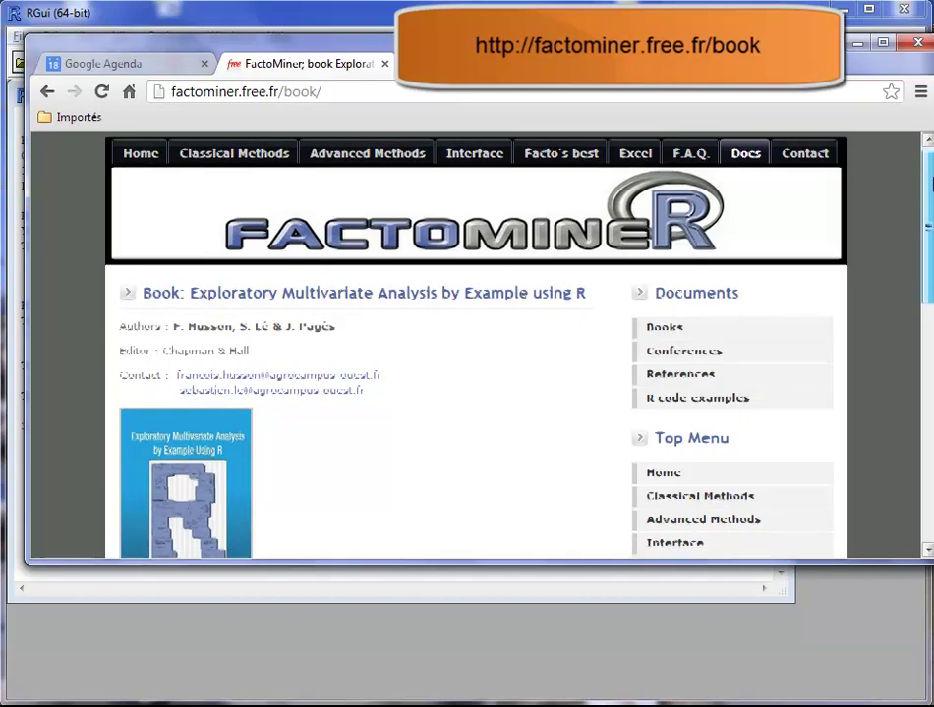
{"action": "scroll", "coordinate": [894, 312], "scroll_direction": "down", "scroll_amount": 5}
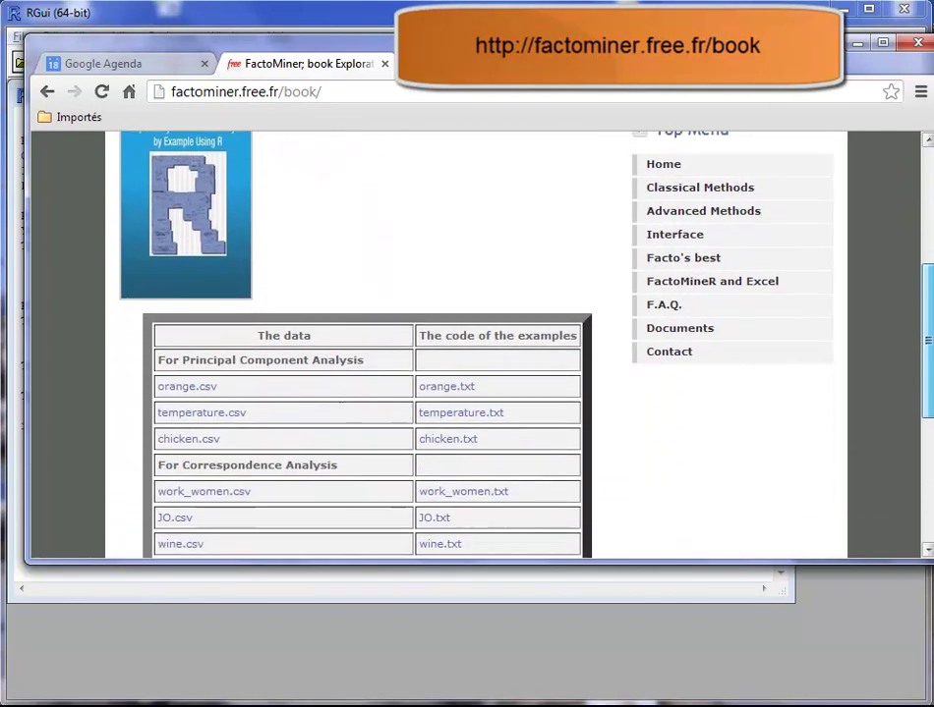
{"action": "left_click", "coordinate": [457, 394]}
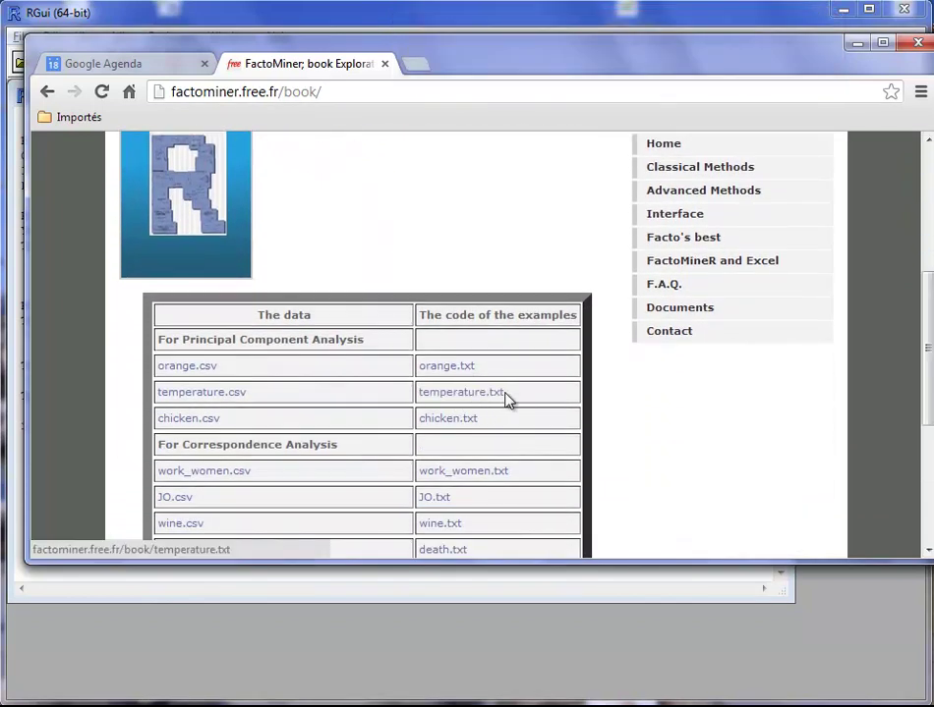
- Copy the first three code lines, from library(FactoMineR) through the PCA call, and run them in the R console
{"action": "left_click_drag", "start_coordinate": [40, 146], "coordinate": [563, 178]}
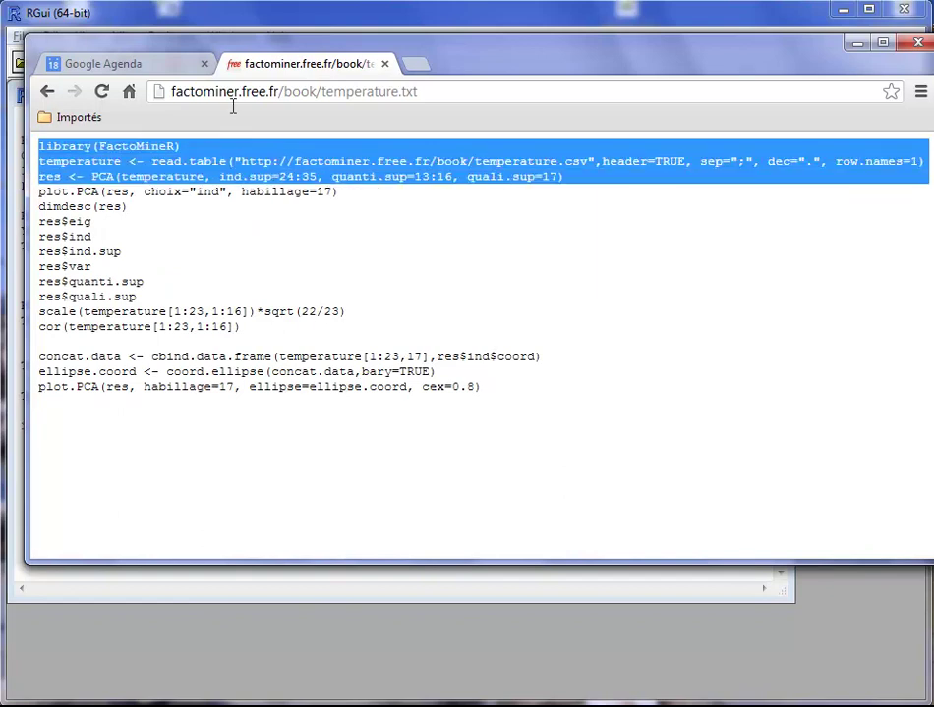
{"action": "left_click", "coordinate": [192, 16]}
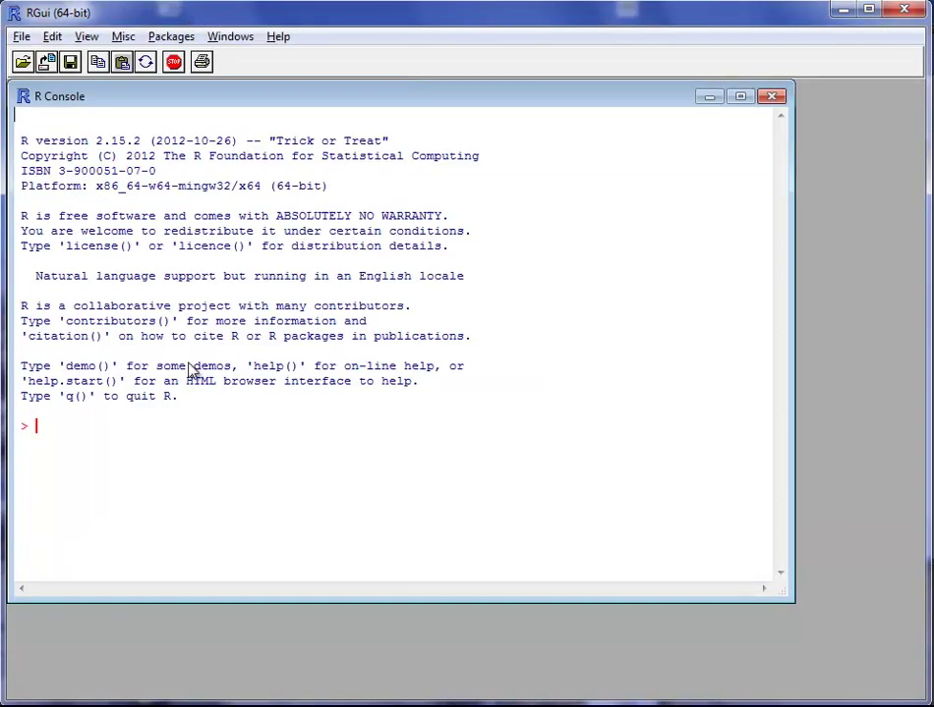
{"action": "key", "text": "ctrl+v"}
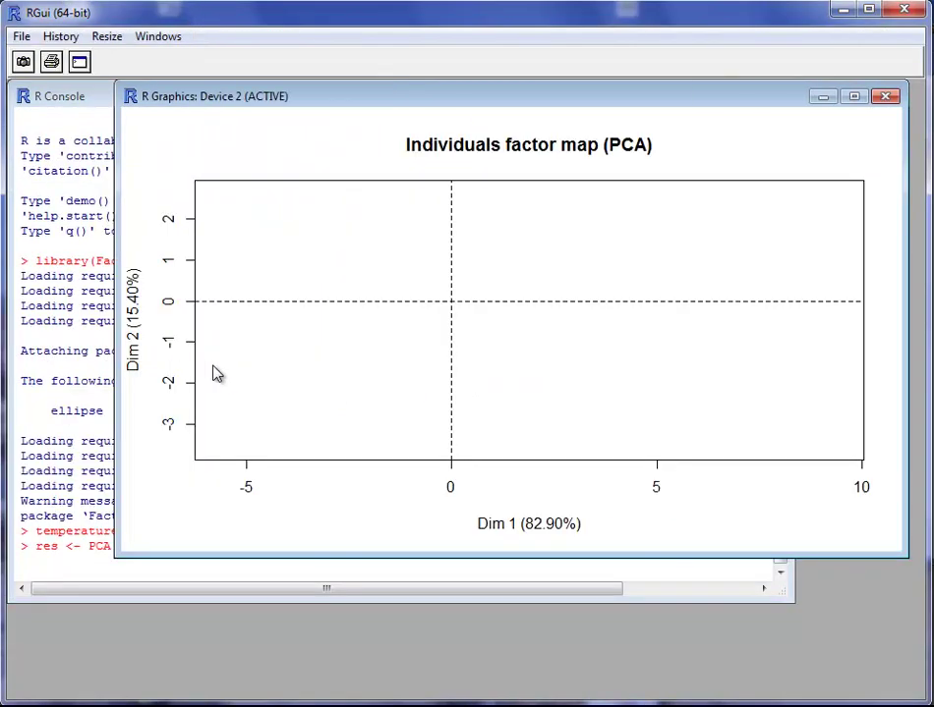
- Bring the R Console in front of the plots, enlarge it, and check the full read.table line
{"action": "left_click", "coordinate": [72, 372]}
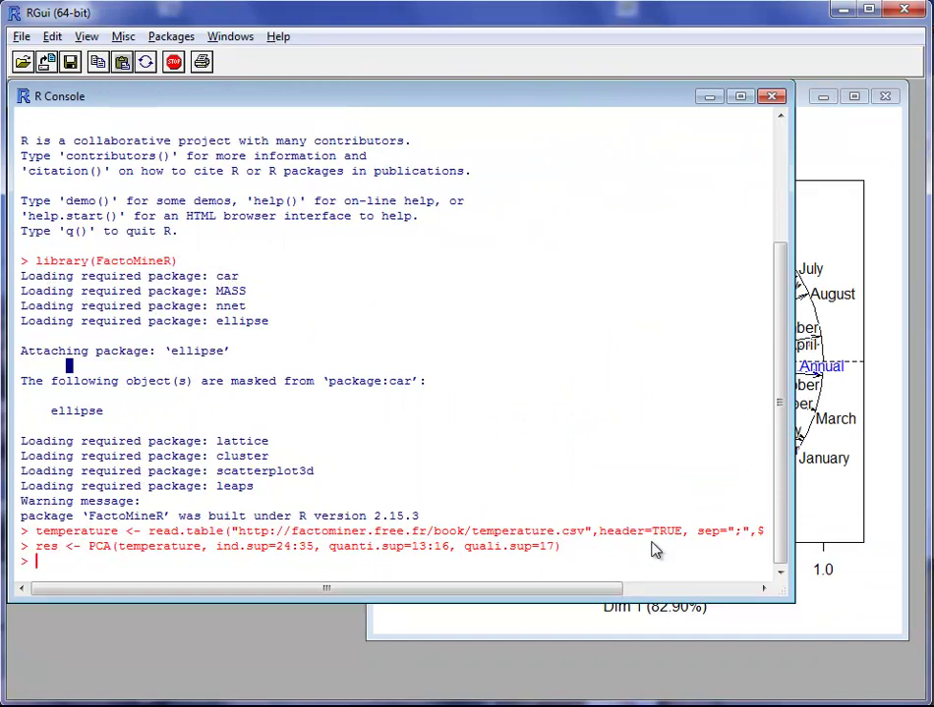
{"action": "left_click_drag", "start_coordinate": [780, 586], "coordinate": [915, 630]}
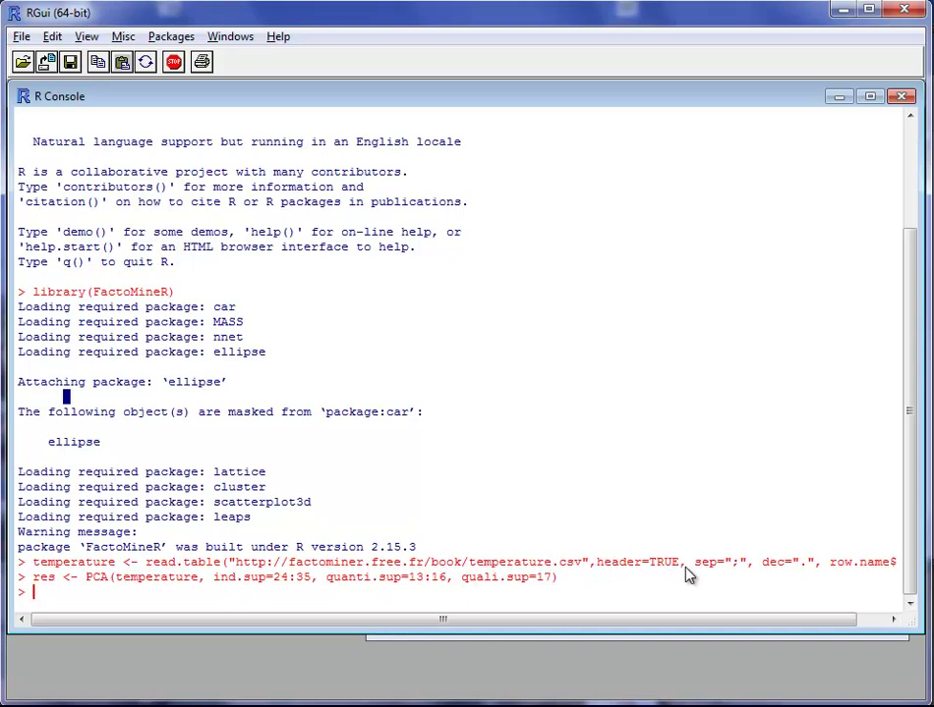
{"action": "left_click_drag", "start_coordinate": [700, 619], "coordinate": [749, 624]}
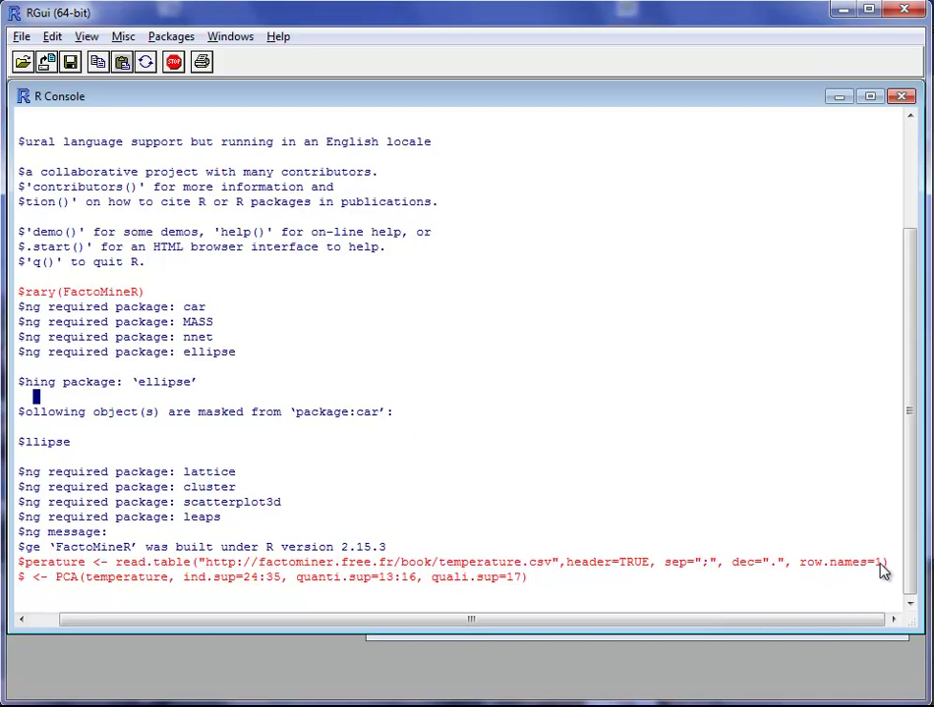
{"action": "left_click_drag", "start_coordinate": [688, 620], "coordinate": [223, 616]}
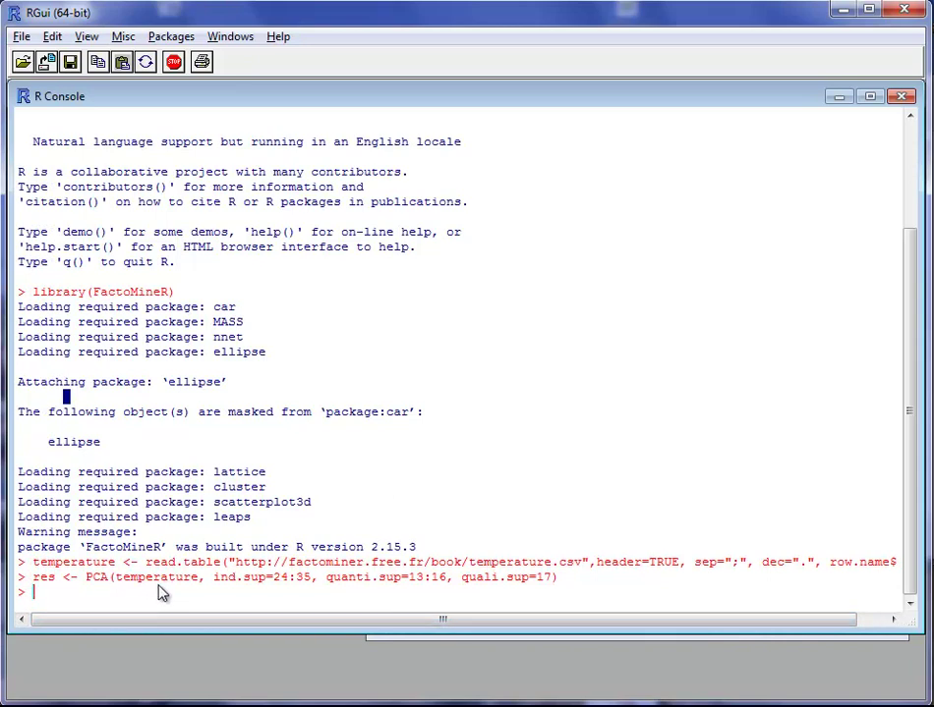
- Print a summary of the temperature data set and close the PCA plot windows
{"action": "type", "text": "summary(temperature"}
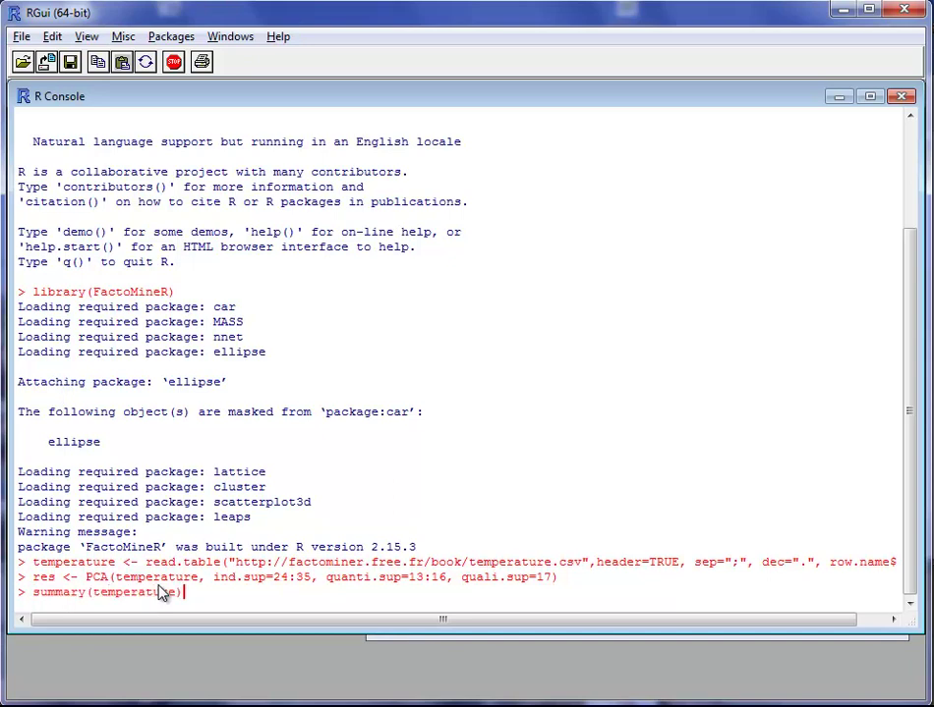
{"action": "type", "text": ")"}
{"action": "key", "text": "Return"}
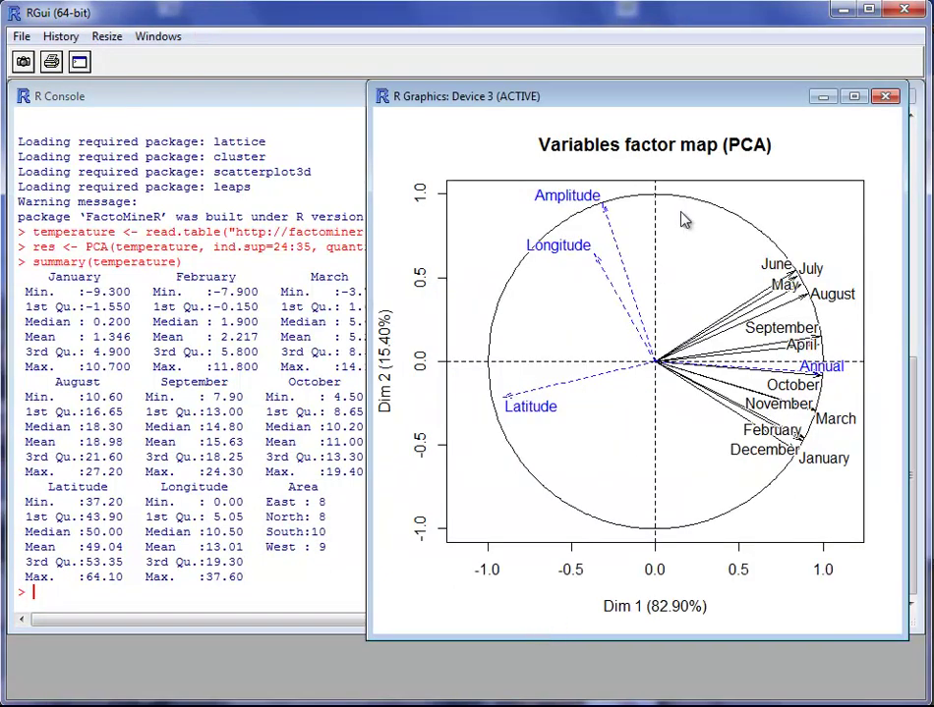
{"action": "left_click", "coordinate": [895, 101]}
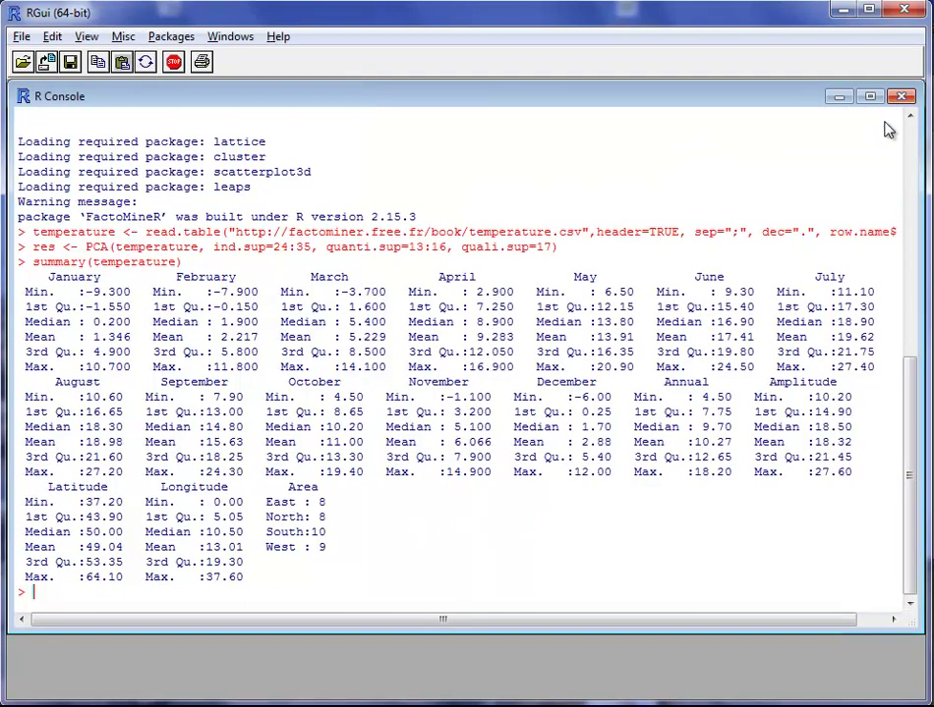
{"action": "mouse_move", "coordinate": [659, 96]}
{"action": "left_mouse_down"}
{"action": "mouse_move", "coordinate": [660, 120]}
{"action": "mouse_move", "coordinate": [662, 95]}
{"action": "mouse_move", "coordinate": [654, 96]}
{"action": "left_mouse_up"}
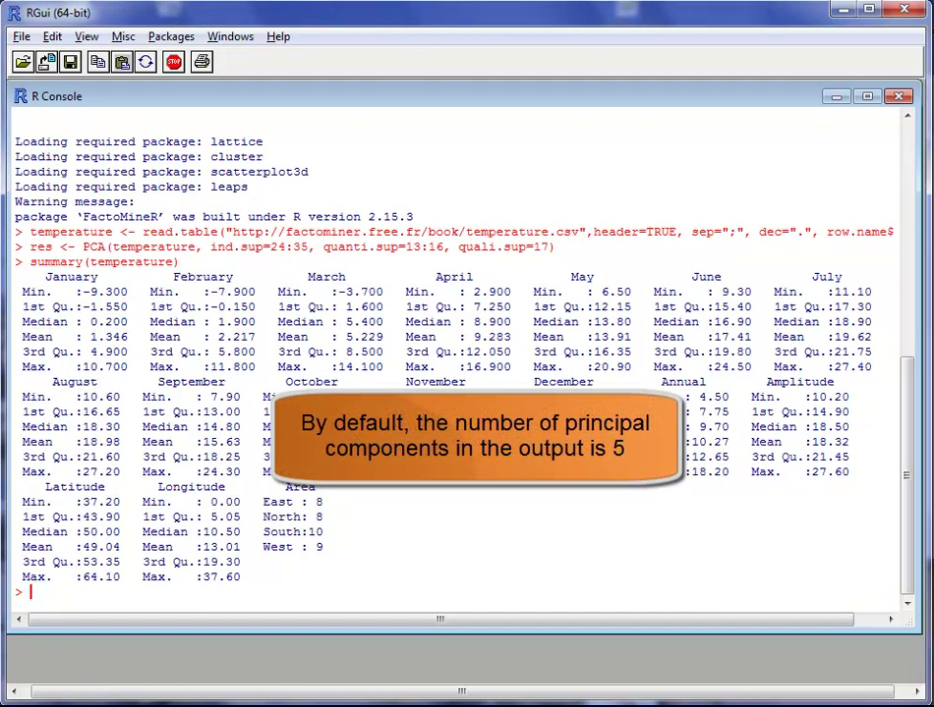
- Rerun the recalled PCA command on temperature with ncp=8 added, and close the resulting plot windows
{"action": "key", "text": "Up"}
{"action": "key", "text": "Up"}
{"action": "key", "text": "Left"}
{"action": "type", "text": ", "}
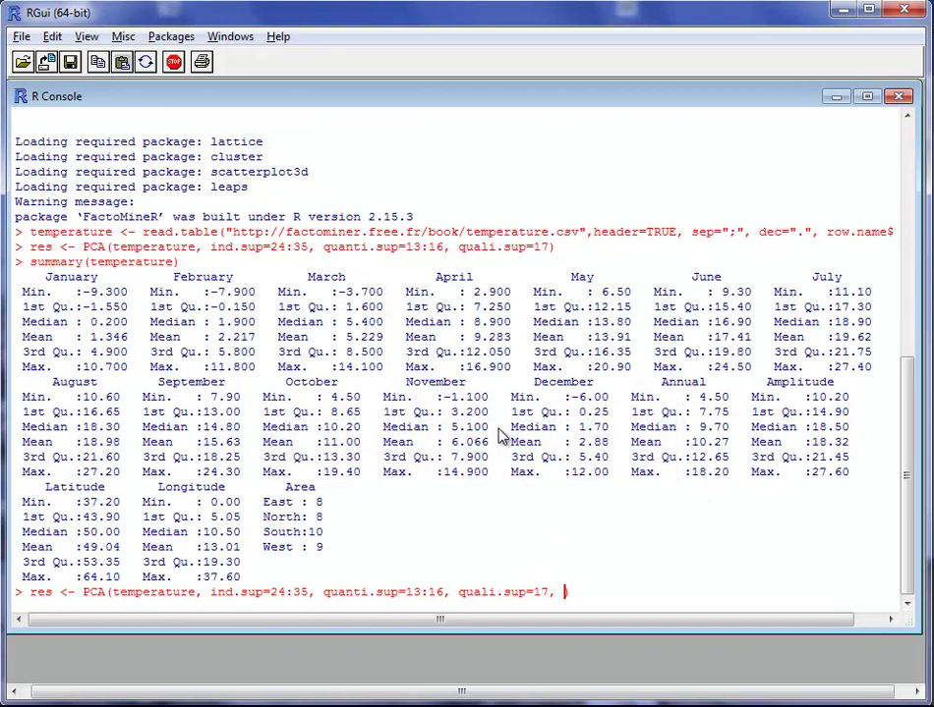
{"action": "type", "text": "ncp=Inf"}
{"action": "key", "text": "BackSpace"}
{"action": "key", "text": "BackSpace"}
{"action": "key", "text": "BackSpace"}
{"action": "type", "text": "8"}
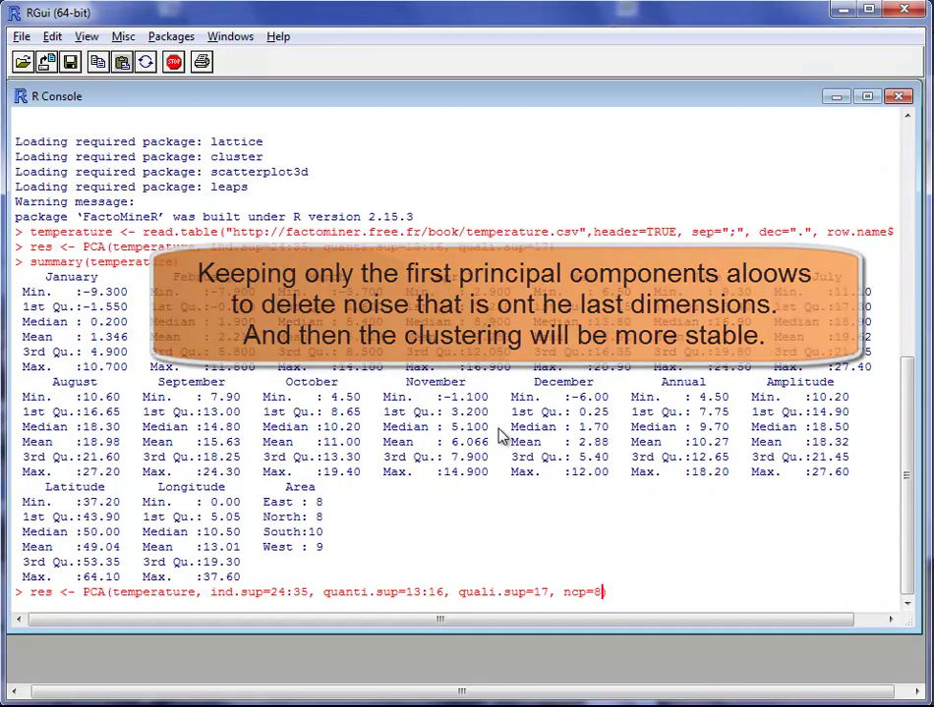
{"action": "key", "text": "Return"}
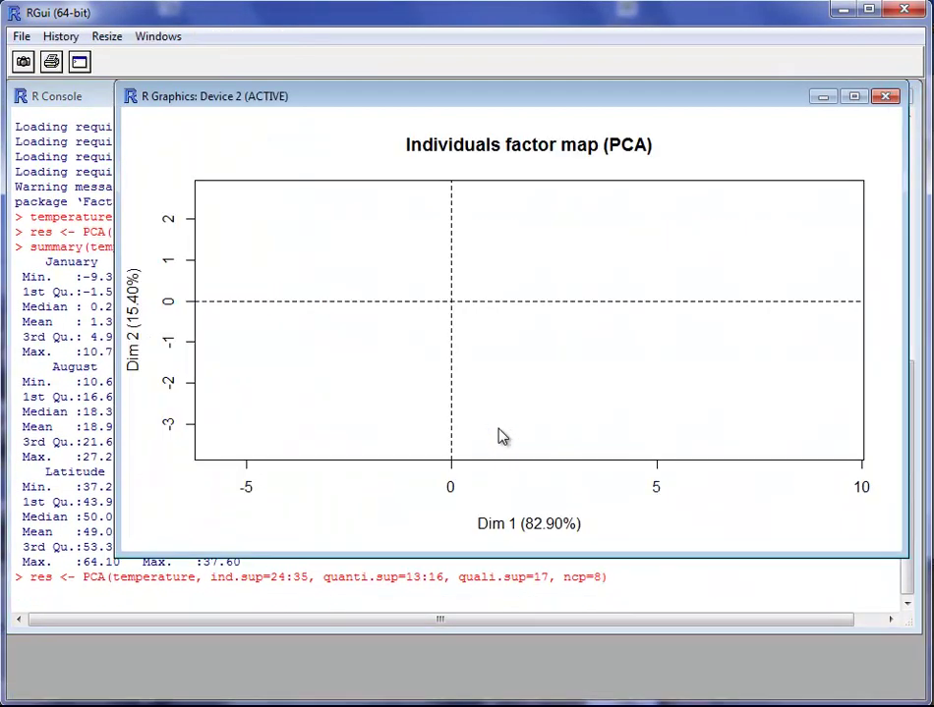
{"action": "left_click", "coordinate": [885, 99]}
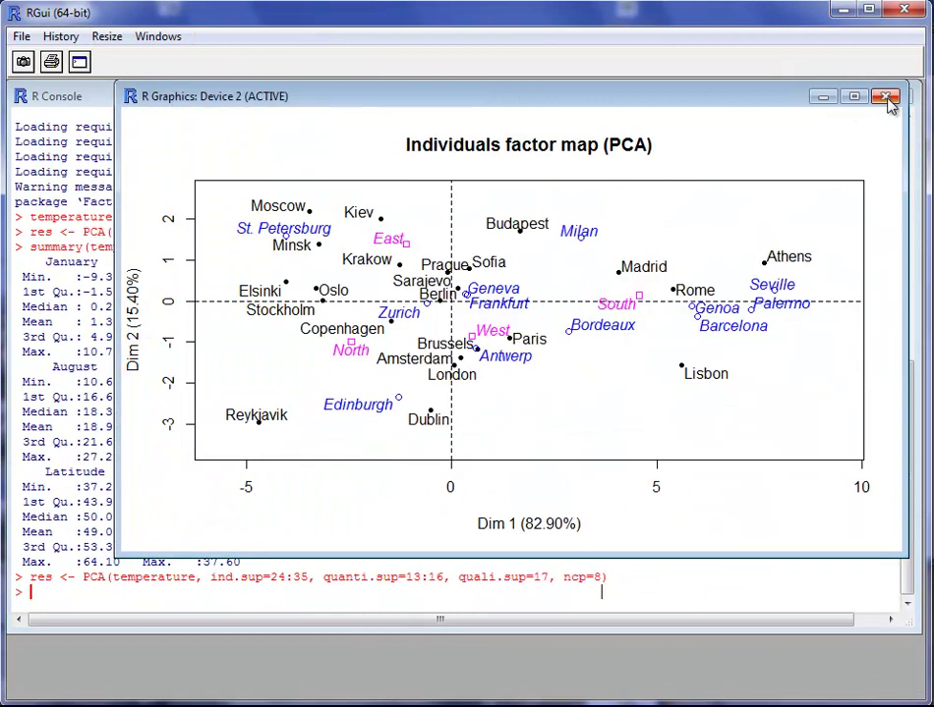
{"action": "left_click", "coordinate": [884, 98]}
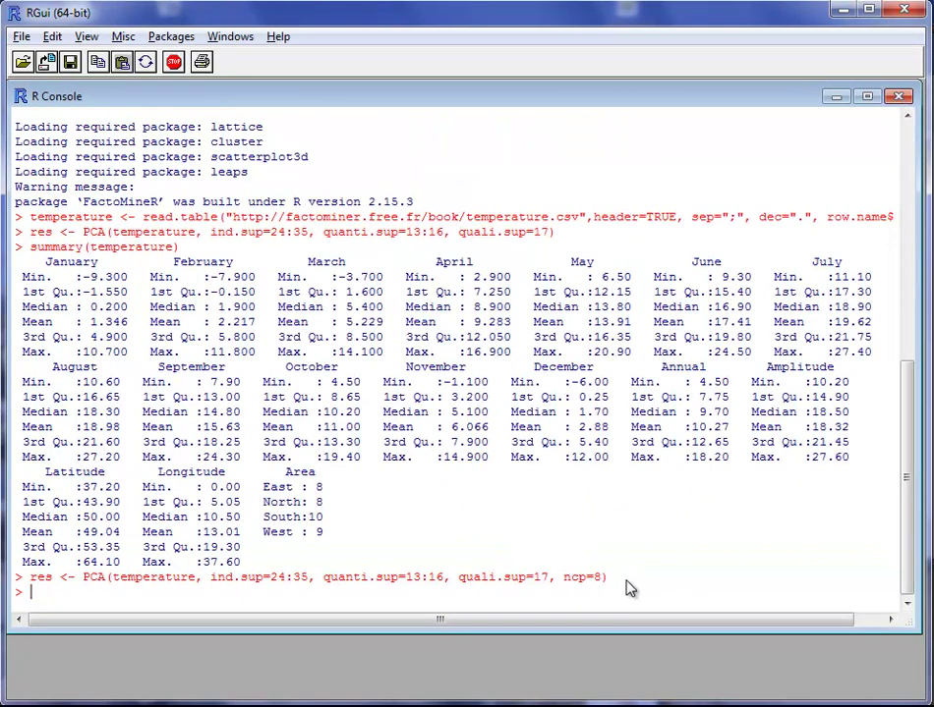
- Run HCPC(res), store it as res.hcpc, and cut the tree at the suggested level into three clusters
{"action": "type", "text": "res.hcpc <- HCPC("}
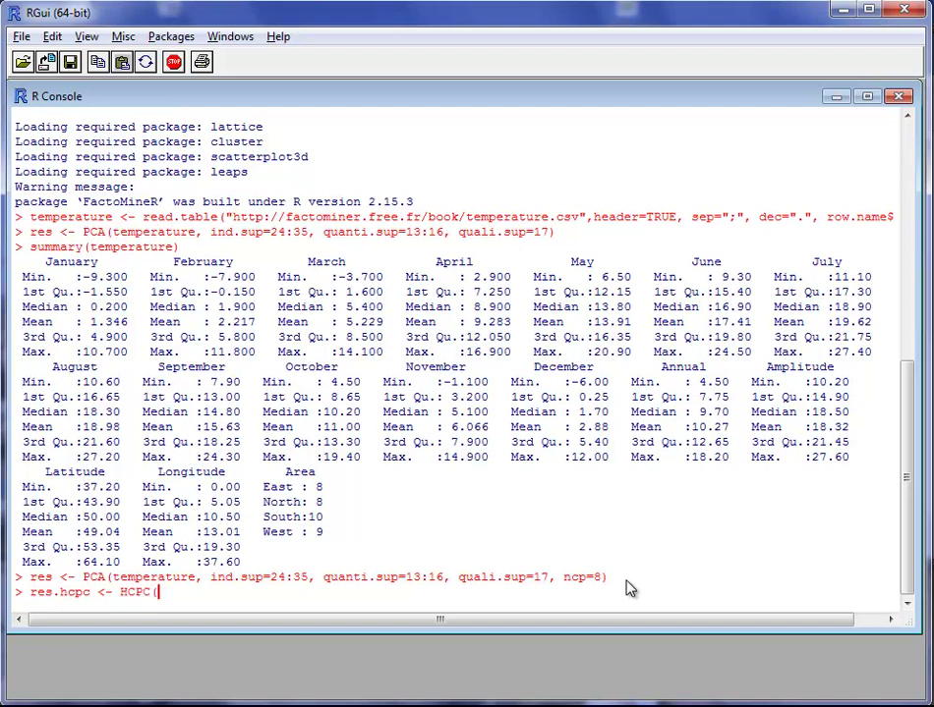
{"action": "type", "text": "res)"}
{"action": "key", "text": "Return"}
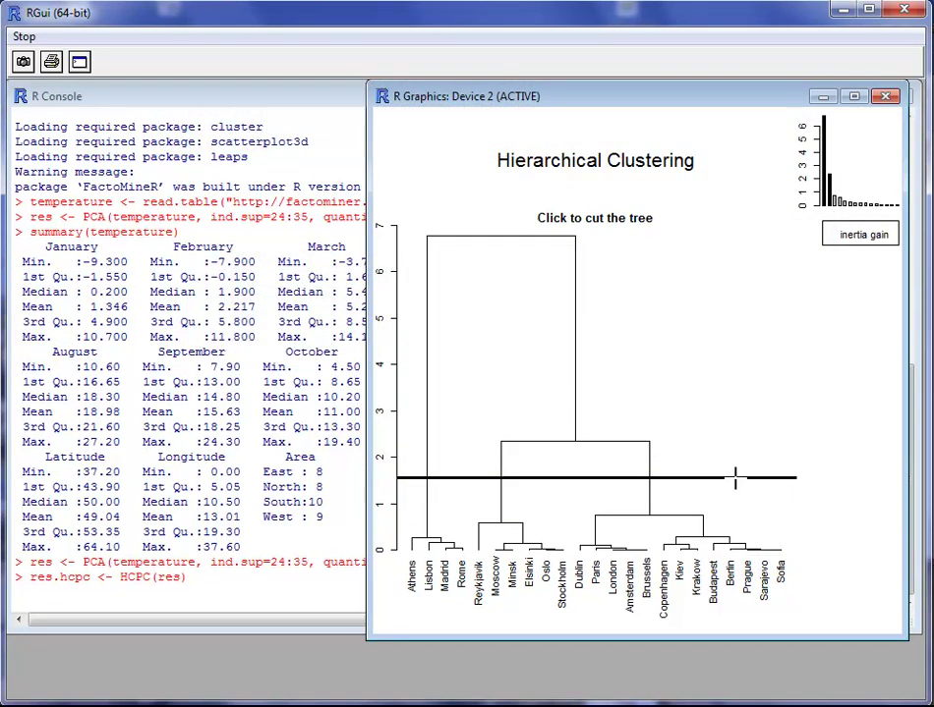
{"action": "left_click", "coordinate": [736, 479]}
{"action": "left_click", "coordinate": [582, 477]}
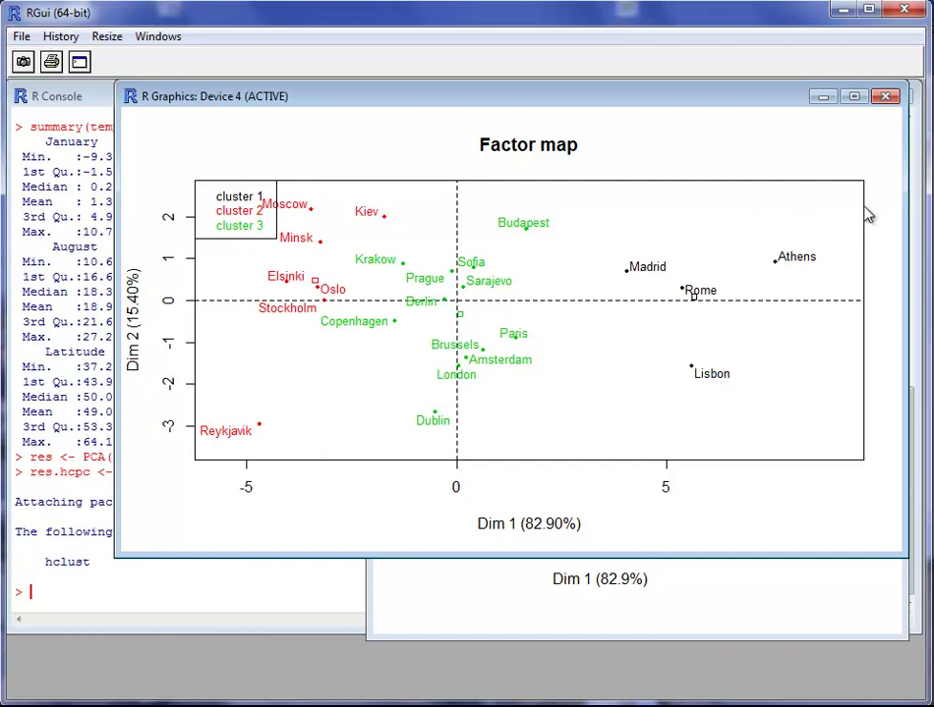
- Close the factor map and the 3D hierarchical clustering plot, and bring the R Console back to the front
{"action": "left_click", "coordinate": [884, 96]}
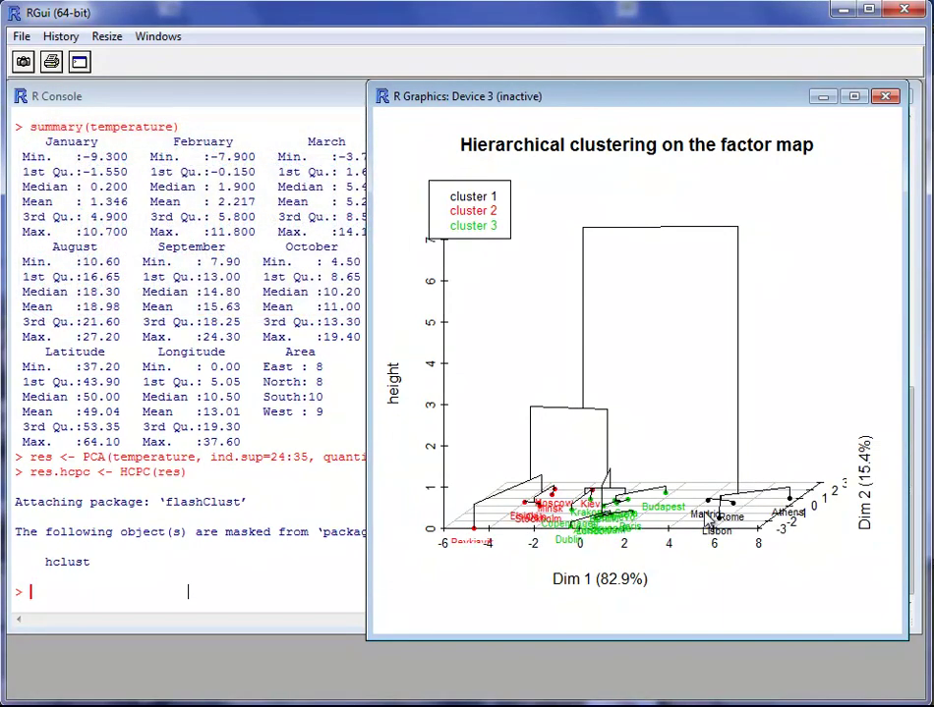
{"action": "left_click", "coordinate": [885, 96]}
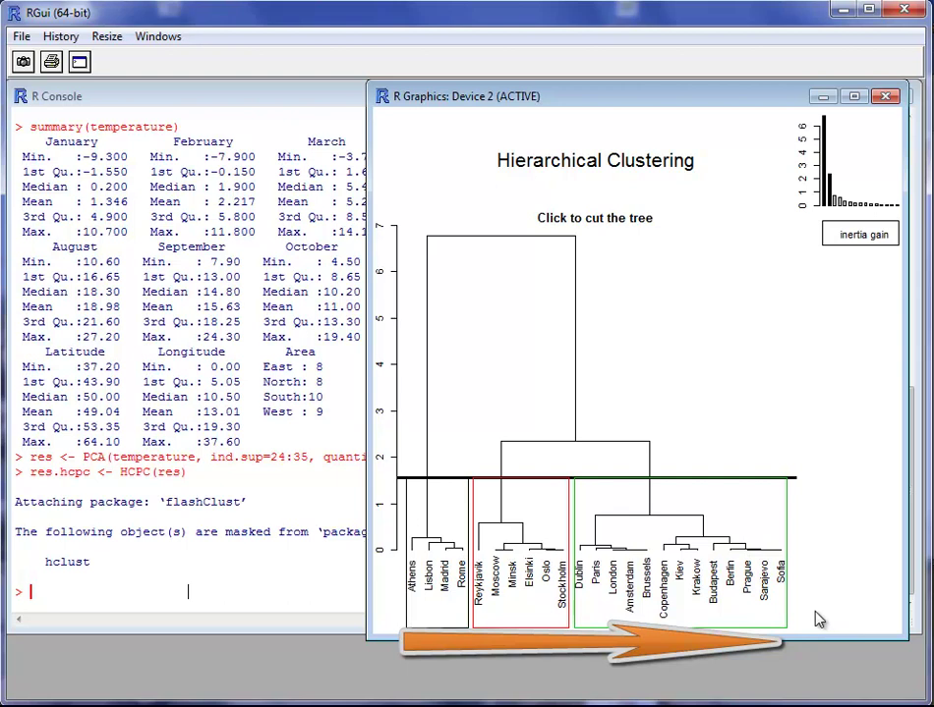
{"action": "left_click", "coordinate": [282, 472]}
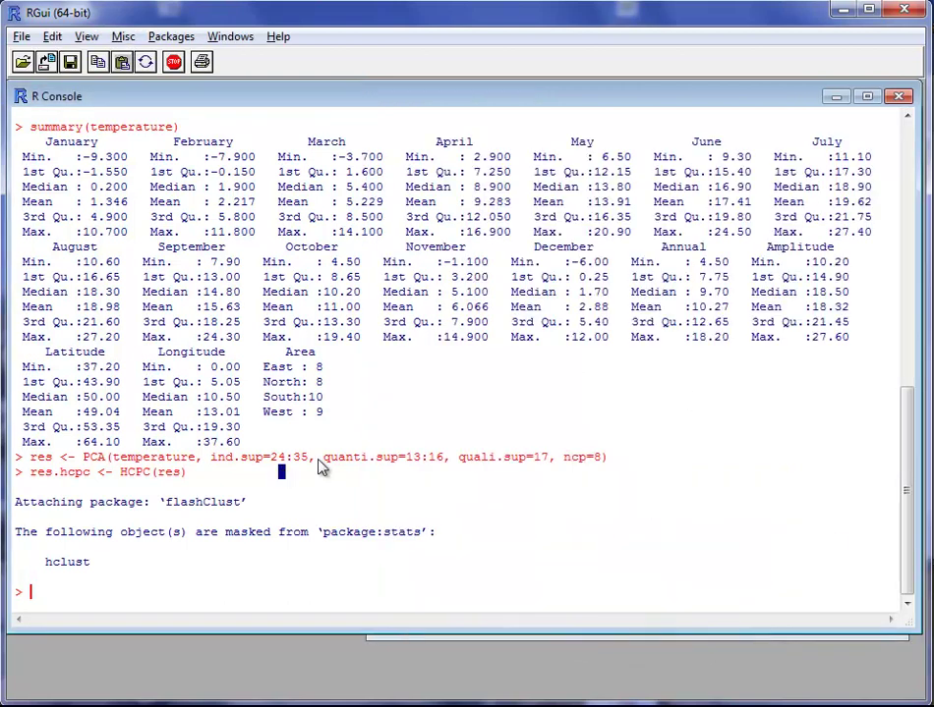
- List the contents of res.hcpc and the names of its components
{"action": "type", "text": "res.hcpc"}
{"action": "key", "text": "Return"}
{"action": "type", "text": "names(res.hcpc)"}
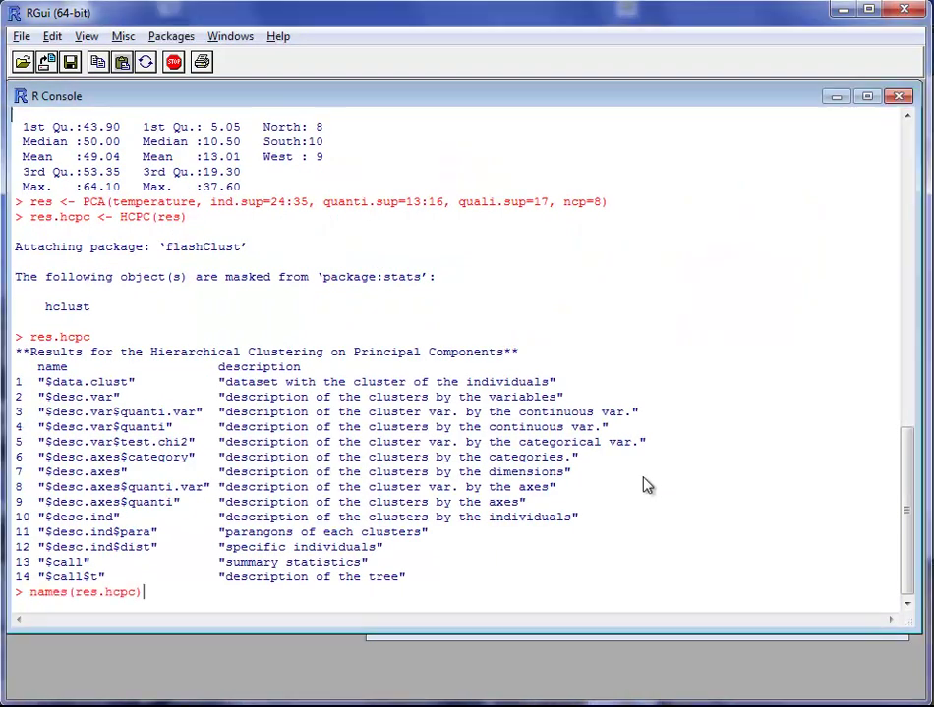
{"action": "key", "text": "Return"}
- Print res.hcpc$data.clust, the data set with each city's cluster assignment
{"action": "type", "text": "res.h"}
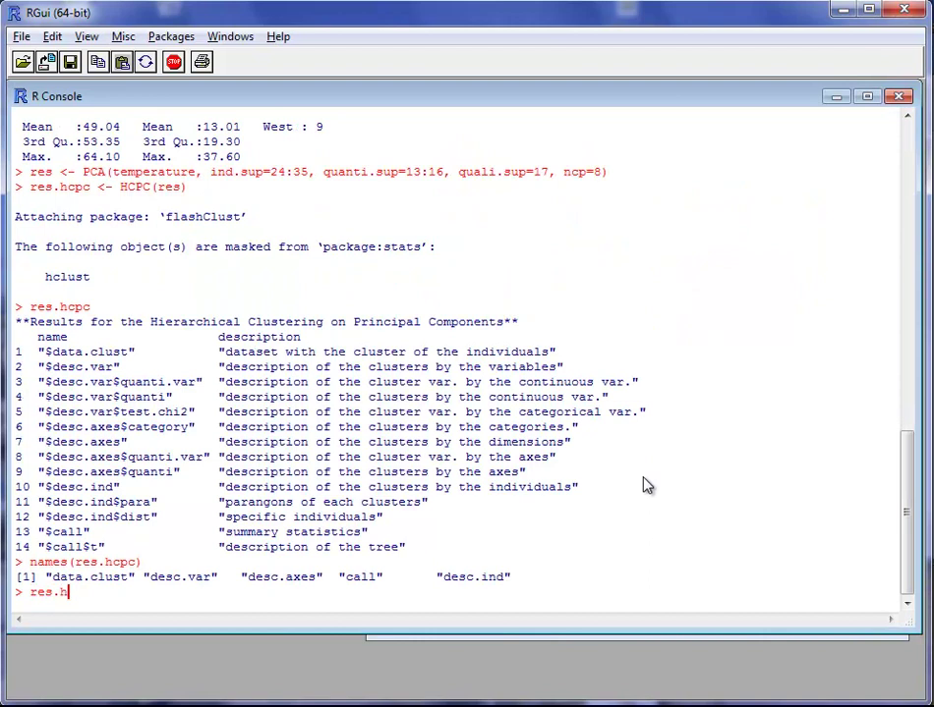
{"action": "type", "text": "cpc$data.clust"}
{"action": "key", "text": "Return"}
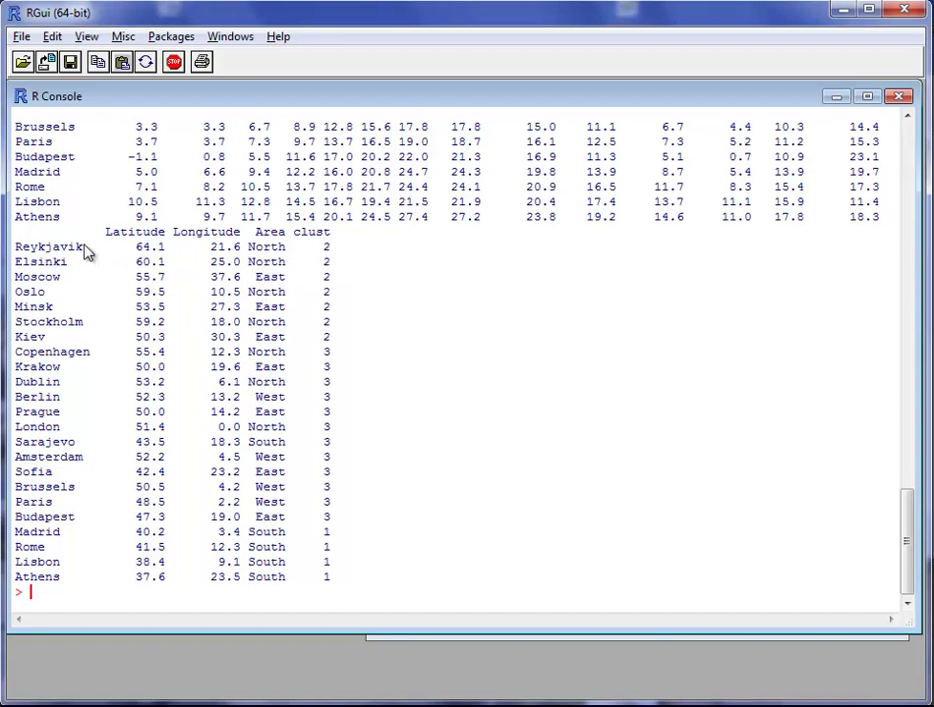
- Print res.hcpc$desc.var, the description of the clusters by the variables
{"action": "key", "text": "Up"}
{"action": "key", "text": "BackSpace"}
{"action": "key", "text": "BackSpace"}
{"action": "key", "text": "BackSpace"}
{"action": "key", "text": "BackSpace"}
{"action": "key", "text": "BackSpace"}
{"action": "key", "text": "BackSpace"}
{"action": "key", "text": "BackSpace"}
{"action": "key", "text": "BackSpace"}
{"action": "key", "text": "BackSpace"}
{"action": "type", "text": "esc.var"}
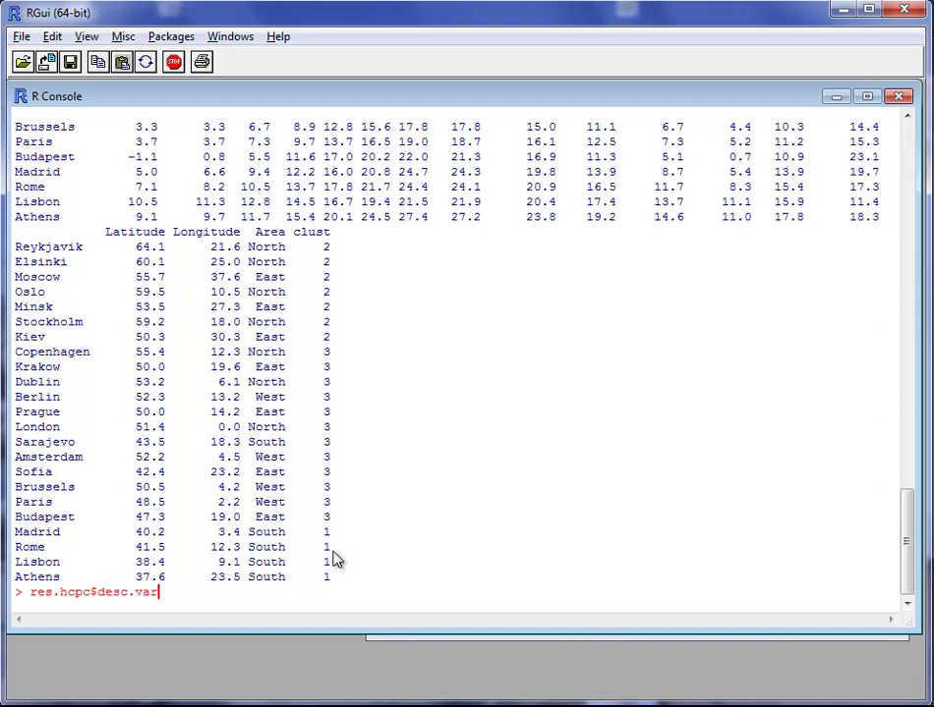
{"action": "key", "text": "Return"}
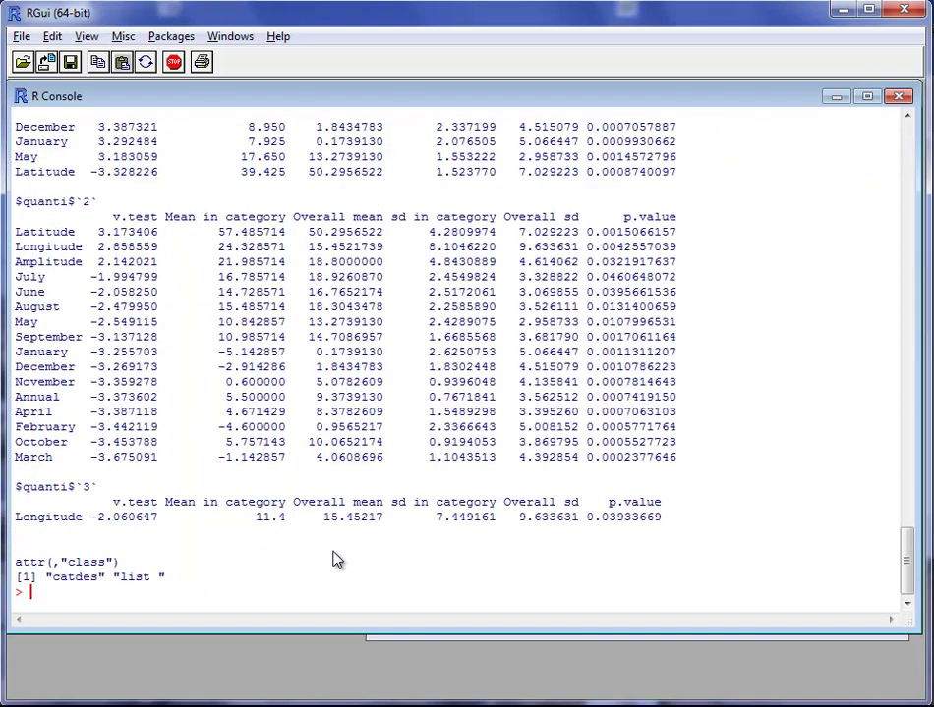
- Examine the variable description from the chi-square test and categories through the quantitative results for clusters 1 and 2
{"action": "scroll", "coordinate": [440, 513], "scroll_direction": "up", "scroll_amount": 10}
{"action": "scroll", "coordinate": [443, 492], "scroll_direction": "up", "scroll_amount": 3}
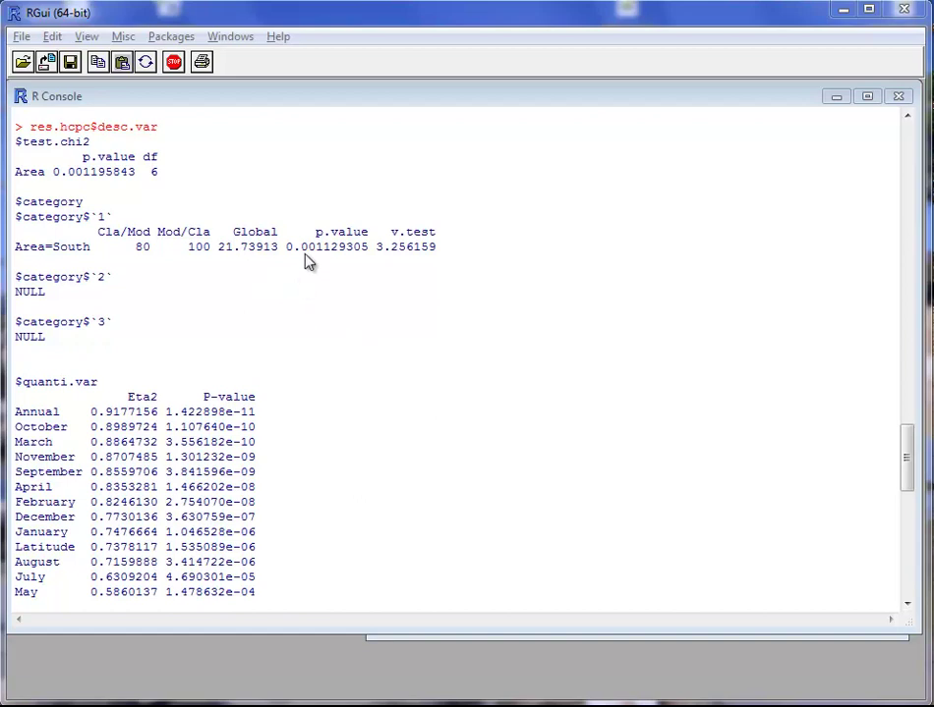
{"action": "left_click_drag", "start_coordinate": [908, 445], "coordinate": [908, 472]}
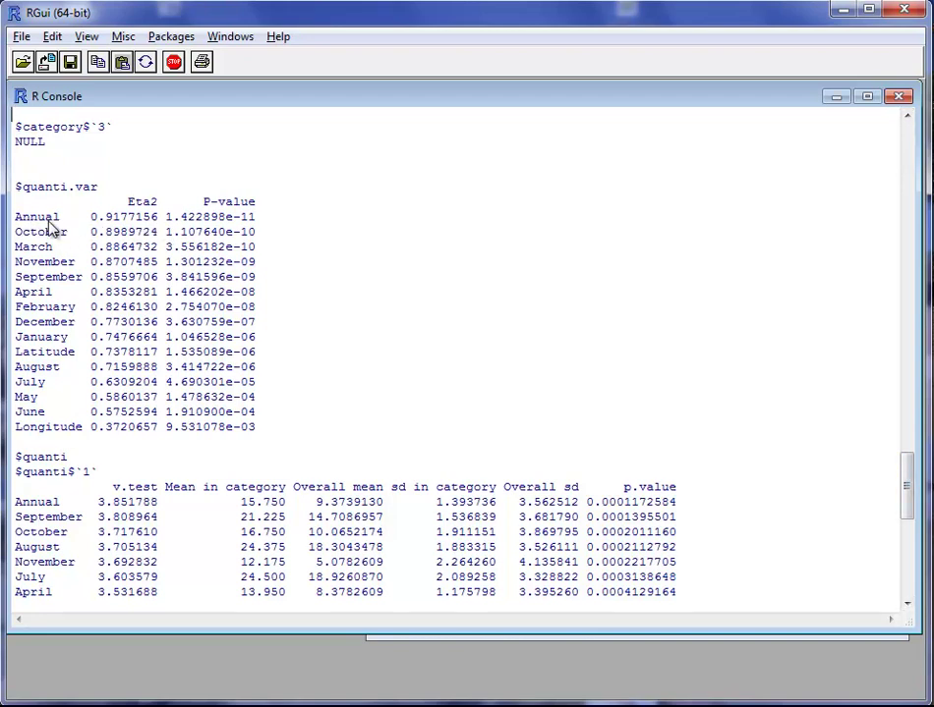
{"action": "scroll", "coordinate": [365, 244], "scroll_direction": "down", "scroll_amount": 6}
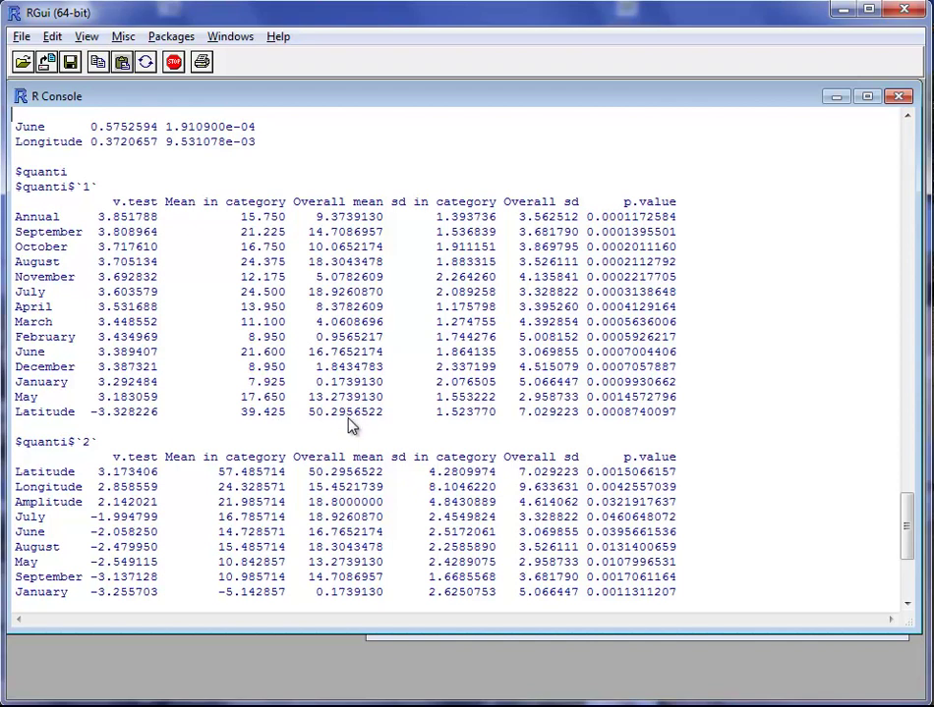
{"action": "scroll", "coordinate": [337, 382], "scroll_direction": "up", "scroll_amount": 1}
{"action": "scroll", "coordinate": [324, 373], "scroll_direction": "down", "scroll_amount": 4}
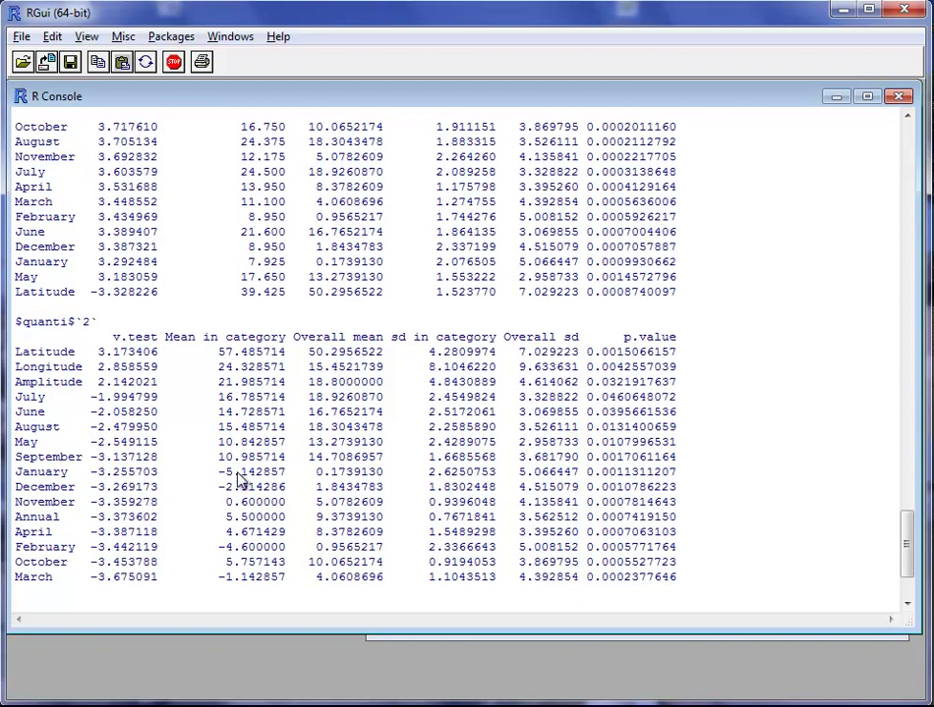
- Print res.hcpc$desc.axes, the description of the clusters by the principal component axes
{"action": "scroll", "coordinate": [317, 398], "scroll_direction": "down", "scroll_amount": 3}
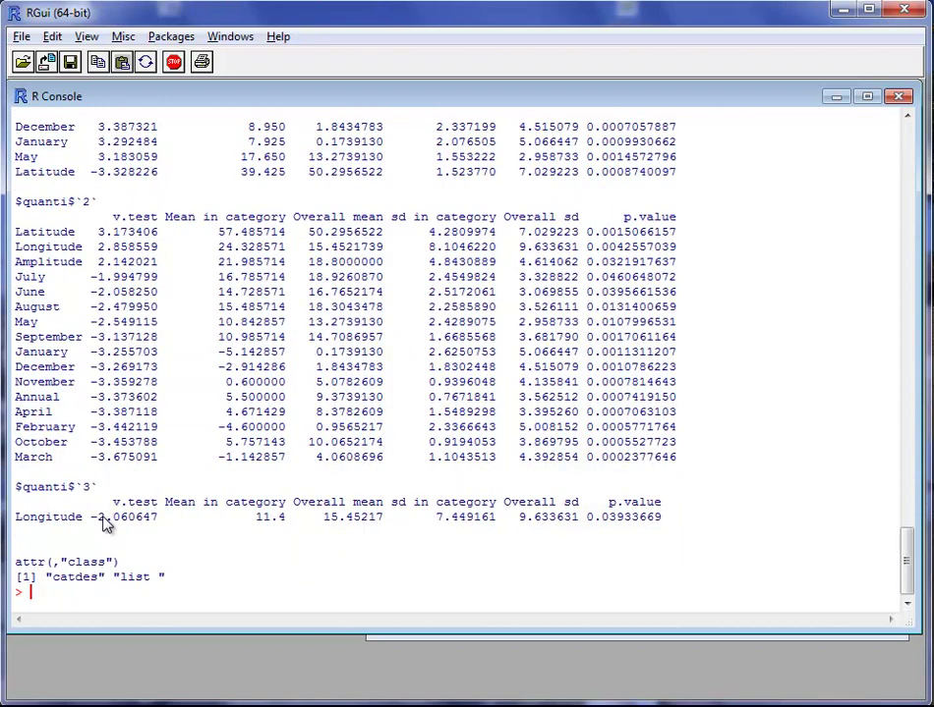
{"action": "key", "text": "Up"}
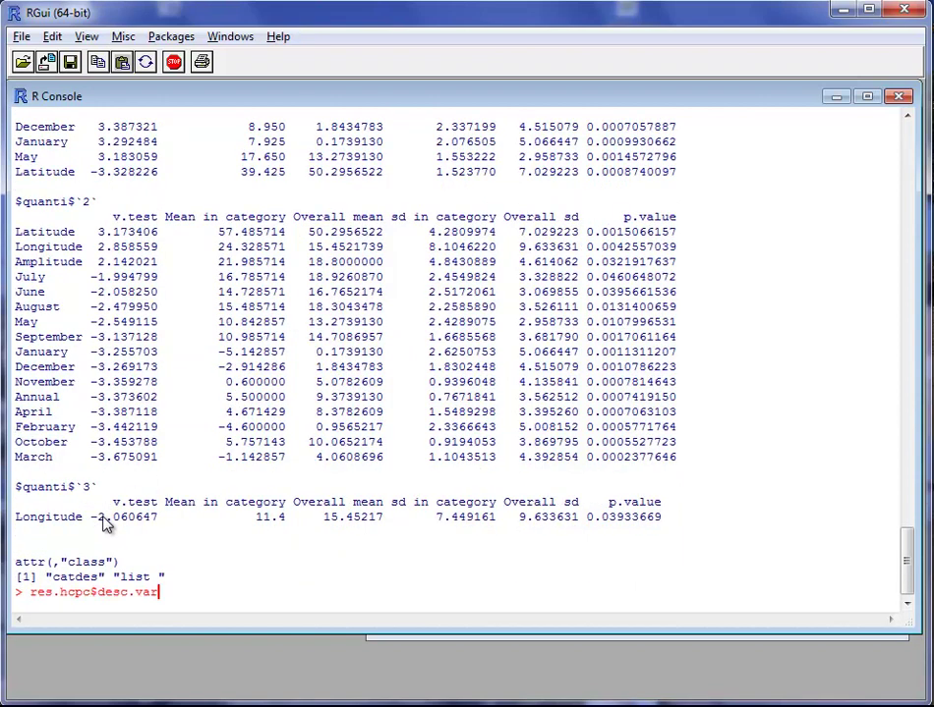
{"action": "key", "text": "BackSpace"}
{"action": "key", "text": "BackSpace"}
{"action": "key", "text": "BackSpace"}
{"action": "type", "text": "axes"}
{"action": "key", "text": "Return"}
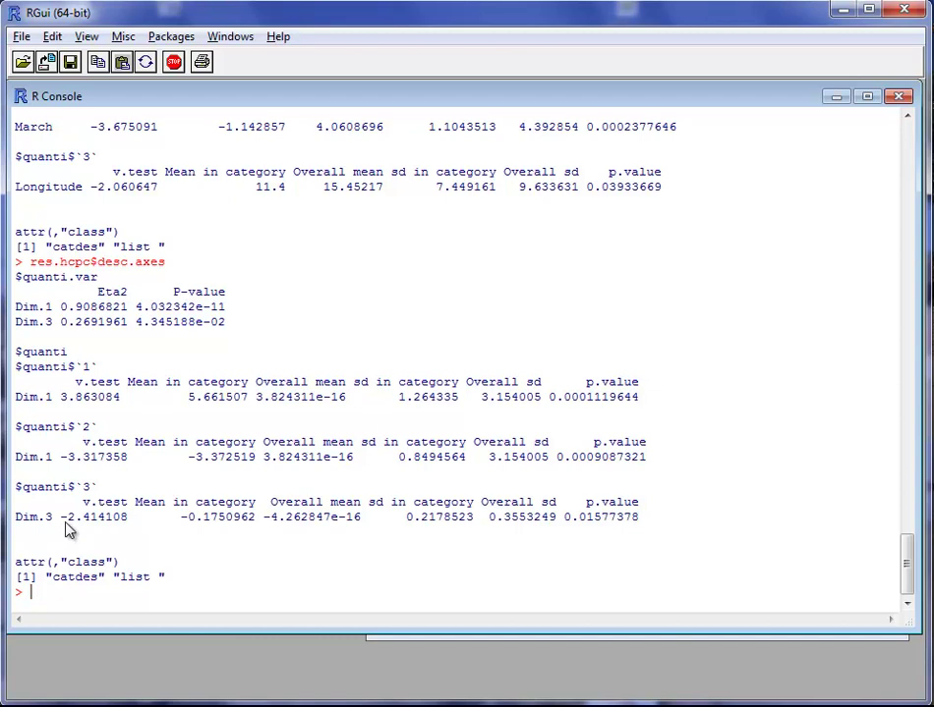
- Print res.hcpc$desc.ind, the description of the clusters by their individual cities
{"action": "key", "text": "Up"}
{"action": "key", "text": "BackSpace"}
{"action": "key", "text": "BackSpace"}
{"action": "key", "text": "BackSpace"}
{"action": "key", "text": "BackSpace"}
{"action": "type", "text": "ind"}
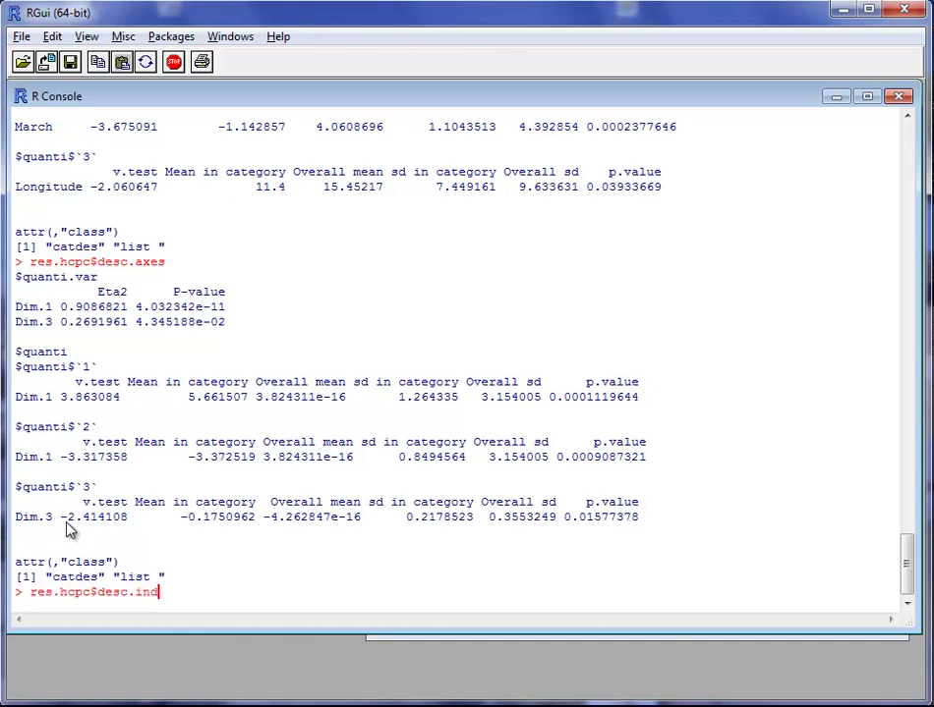
{"action": "key", "text": "Return"}
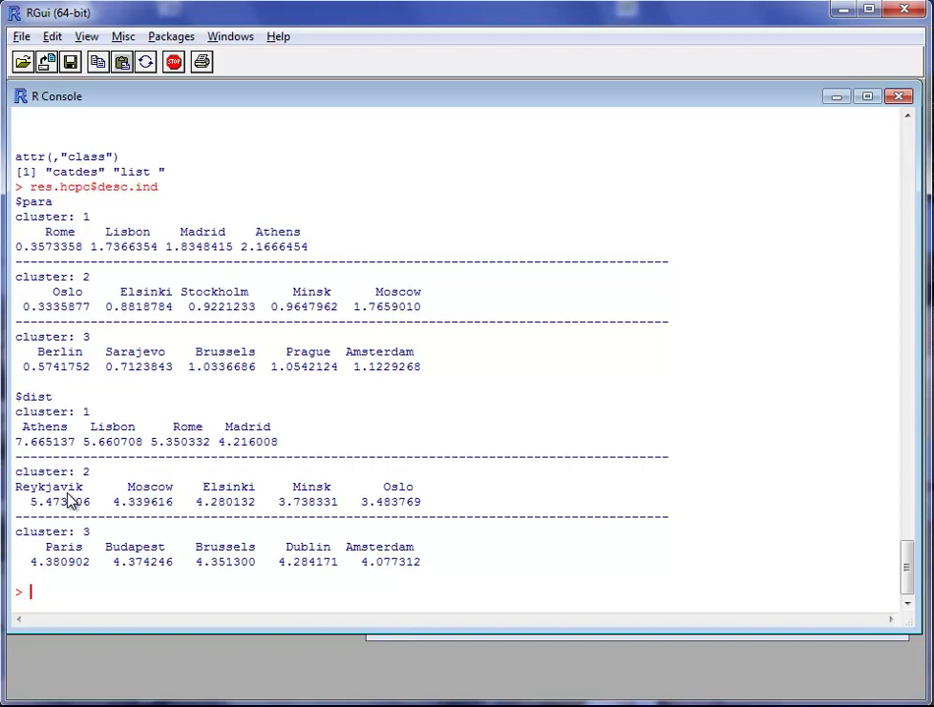
- Plot the clustering result with plot(res.hcpc)
{"action": "type", "text": "plot(res.hcpc)"}
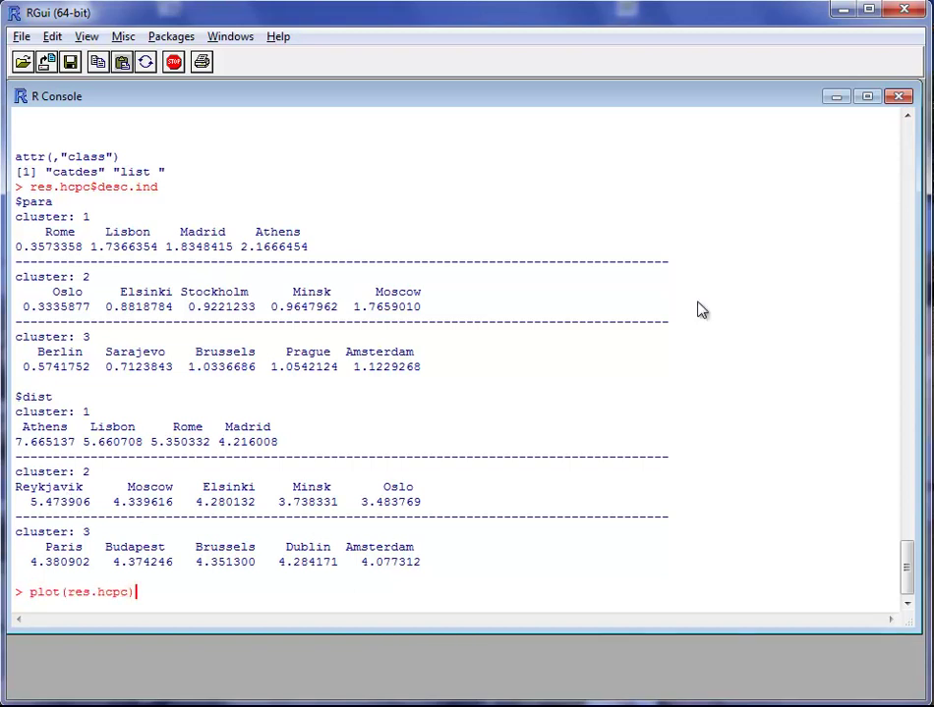
{"action": "key", "text": "Return"}
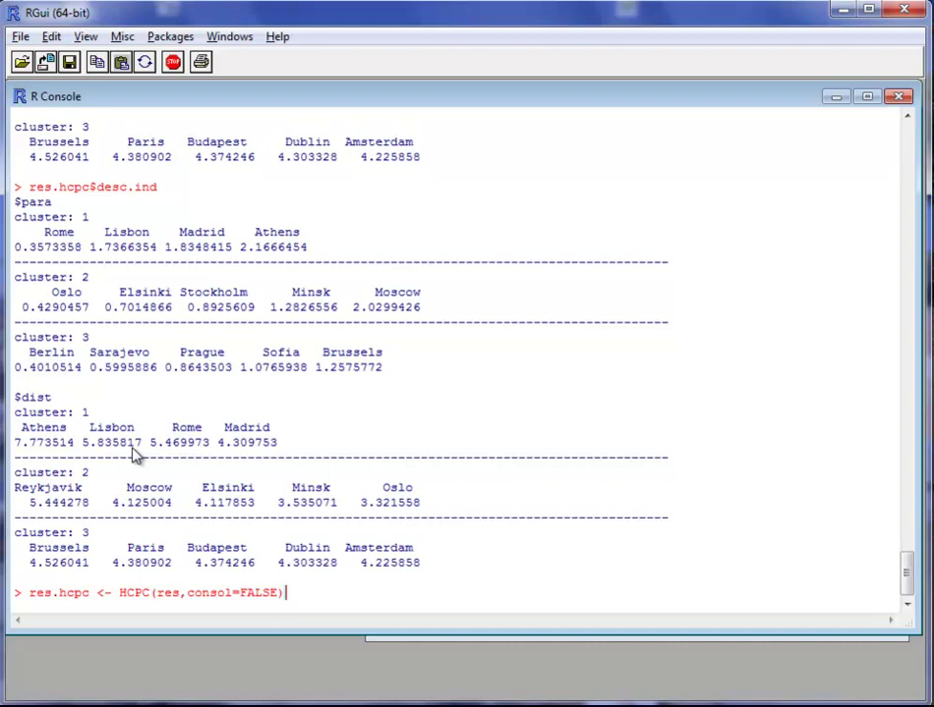
- Run HCPC(res,consol=FALSE) into res.hcpc, cutting the tree at the suggested level for three clusters, and close the flat factor map
{"action": "key", "text": "Return"}
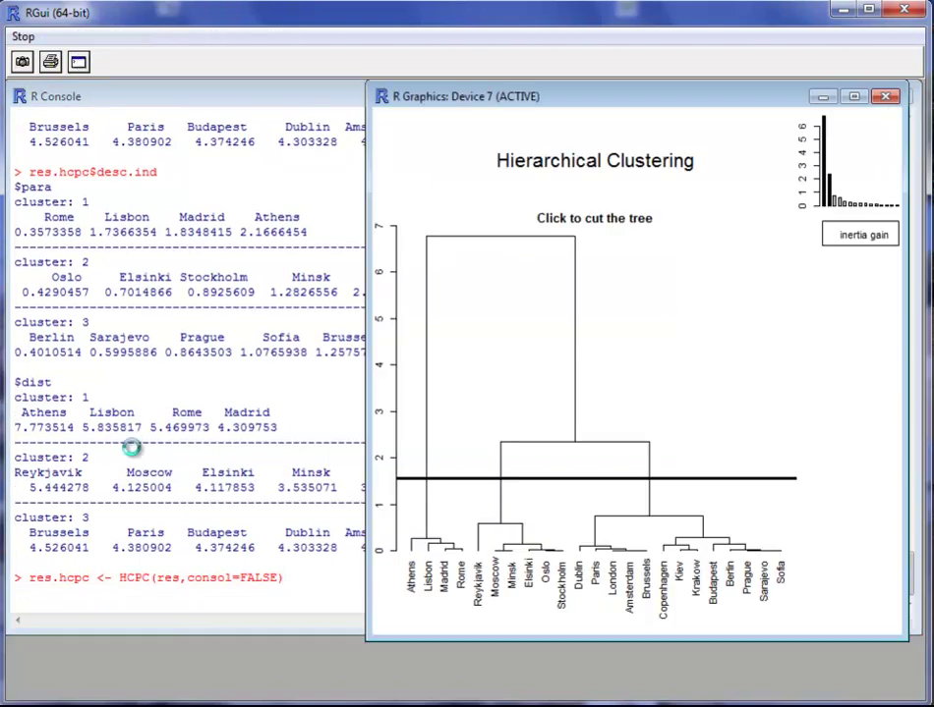
{"action": "left_click", "coordinate": [543, 477]}
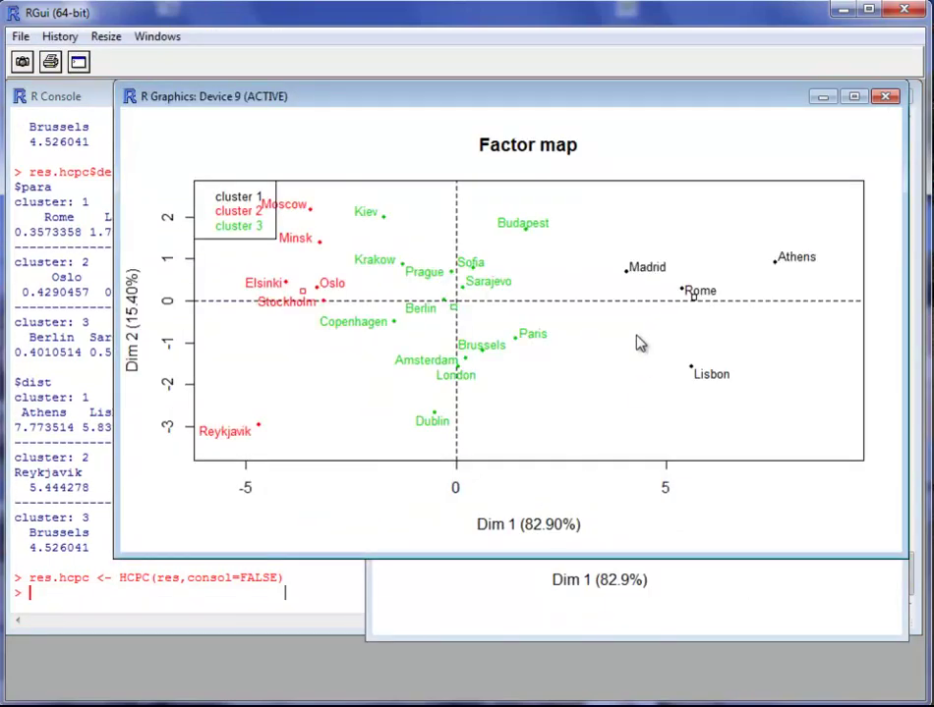
{"action": "left_click", "coordinate": [885, 97]}
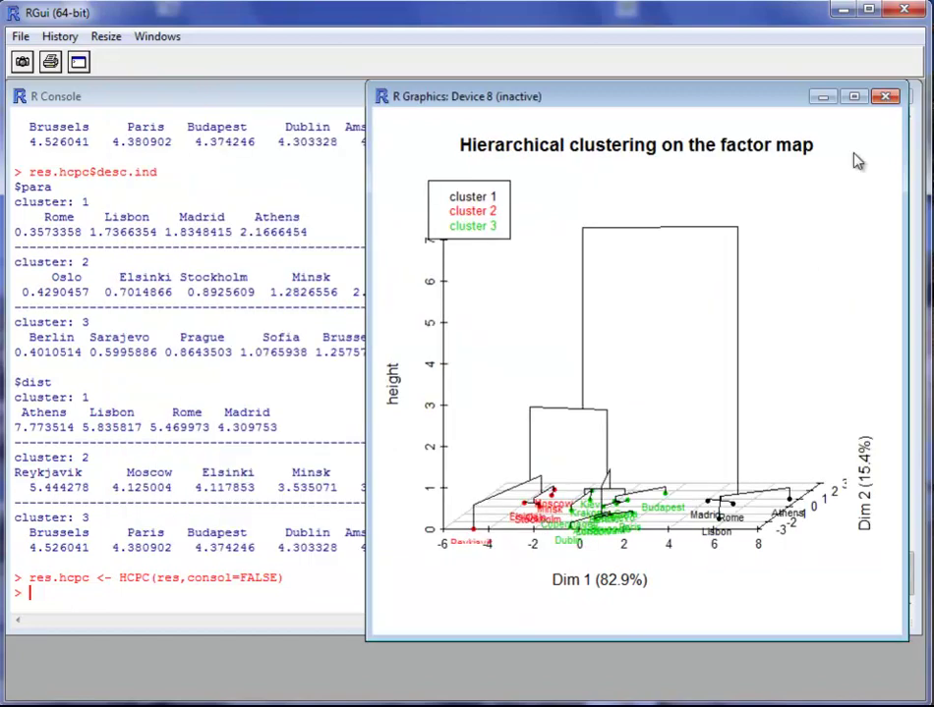